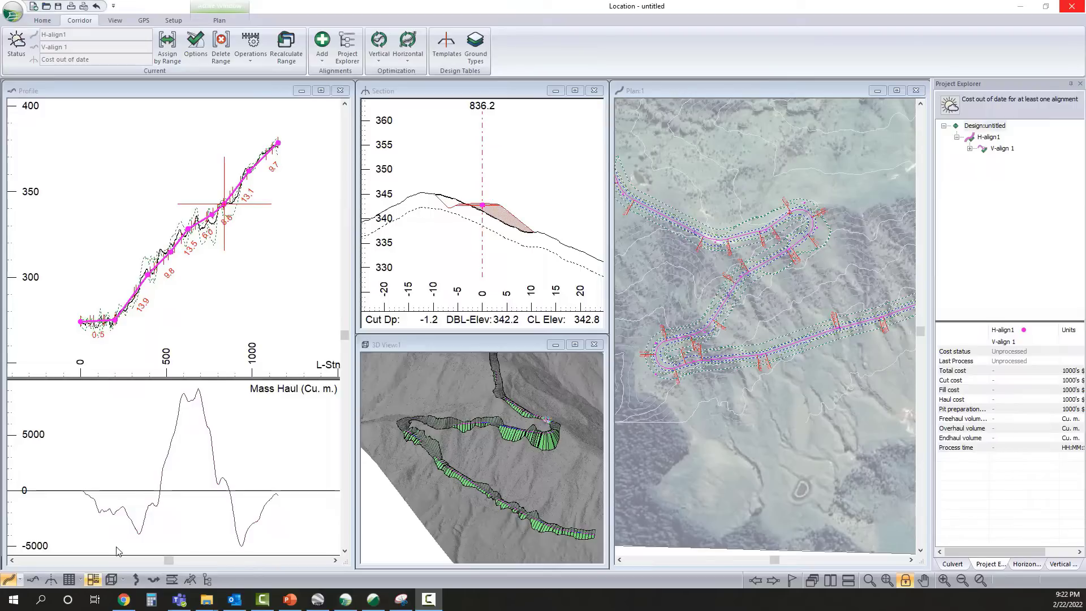
- Open the data window to examine the cut and fill volumes by station, and close it
left_click(57, 581)
left_click(69, 579)
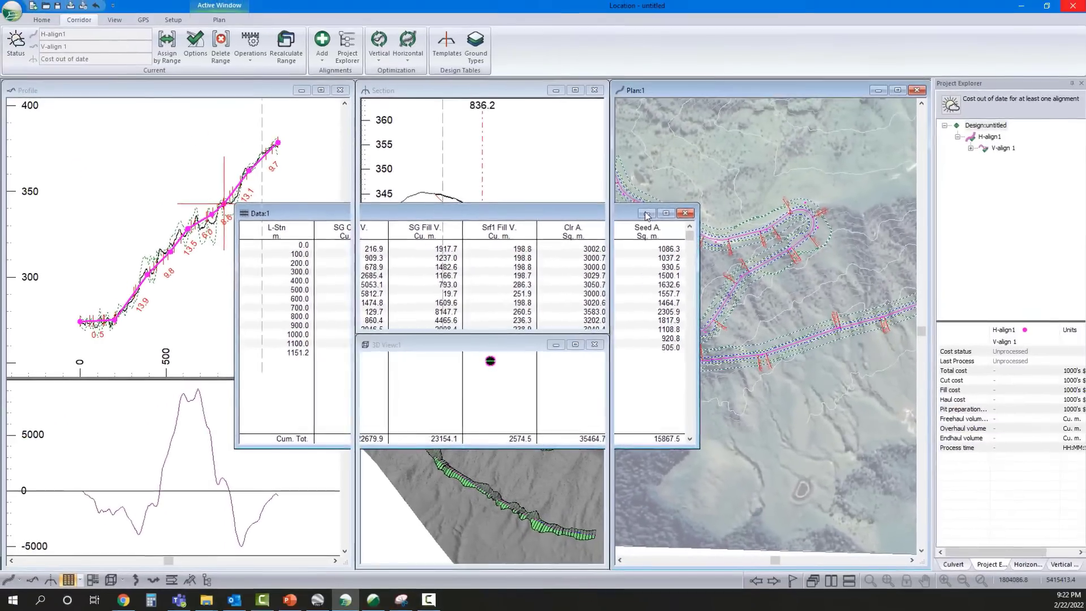
left_click(701, 188)
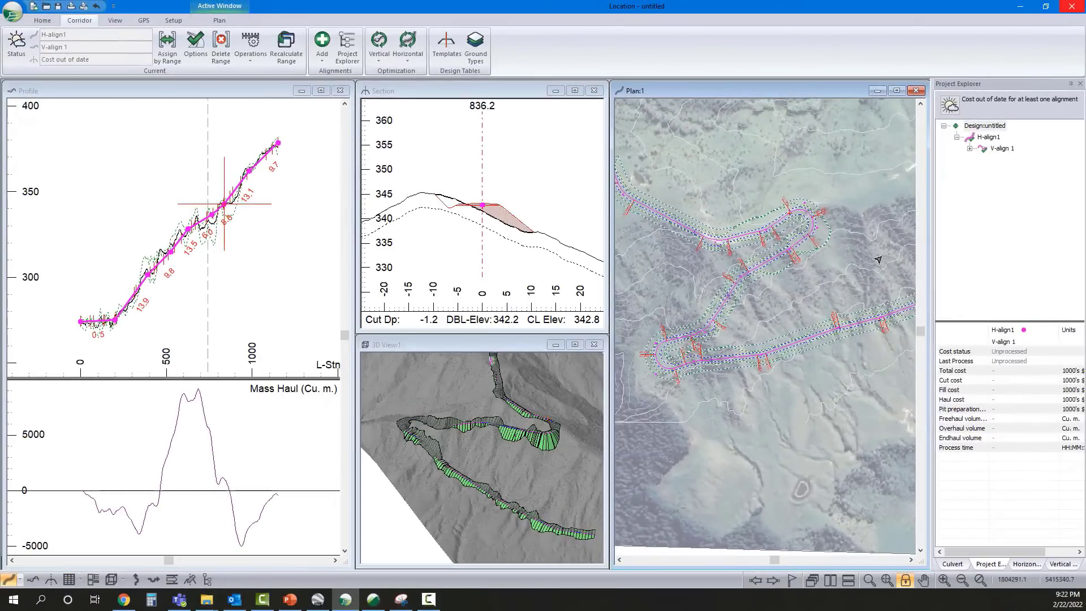
- Add a vertical alignment named V-align 2 under H-align1 and sample its sections at a spacing of 20 instead of all
right_click(998, 153)
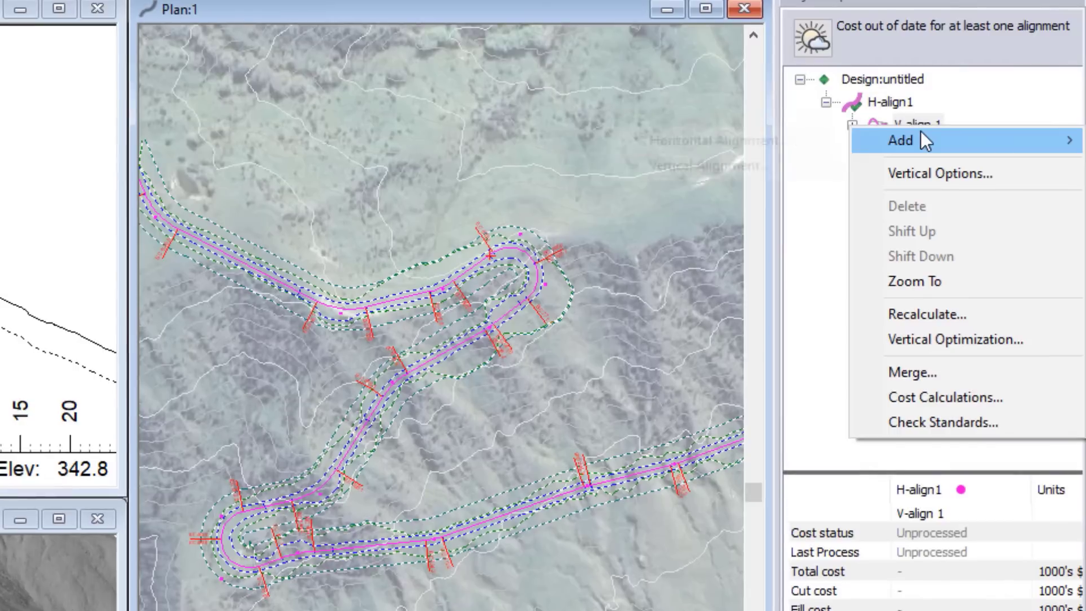
mouse_move(969, 154)
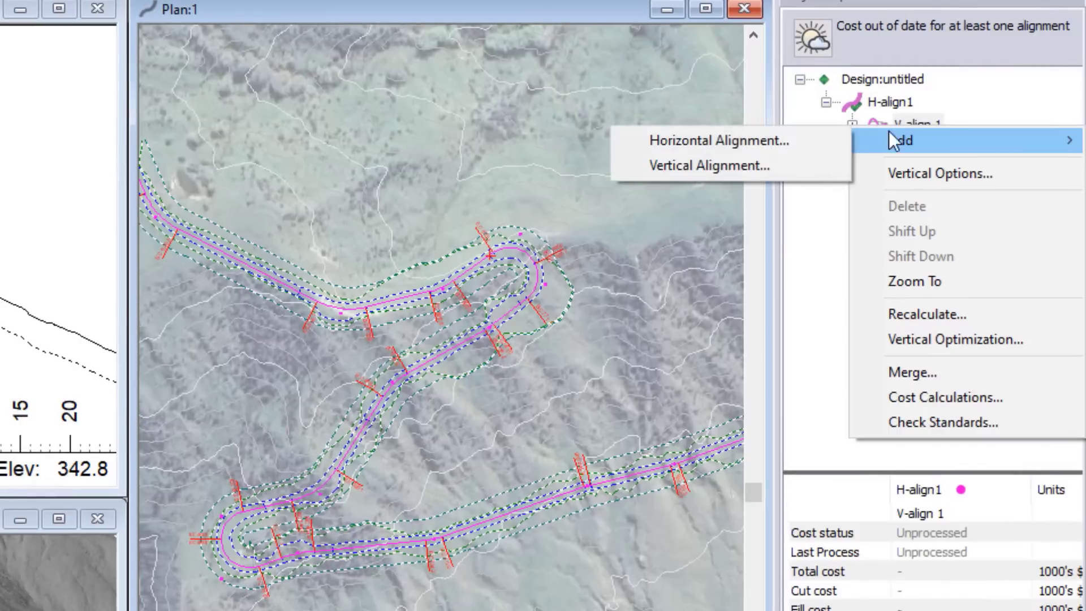
left_click(754, 162)
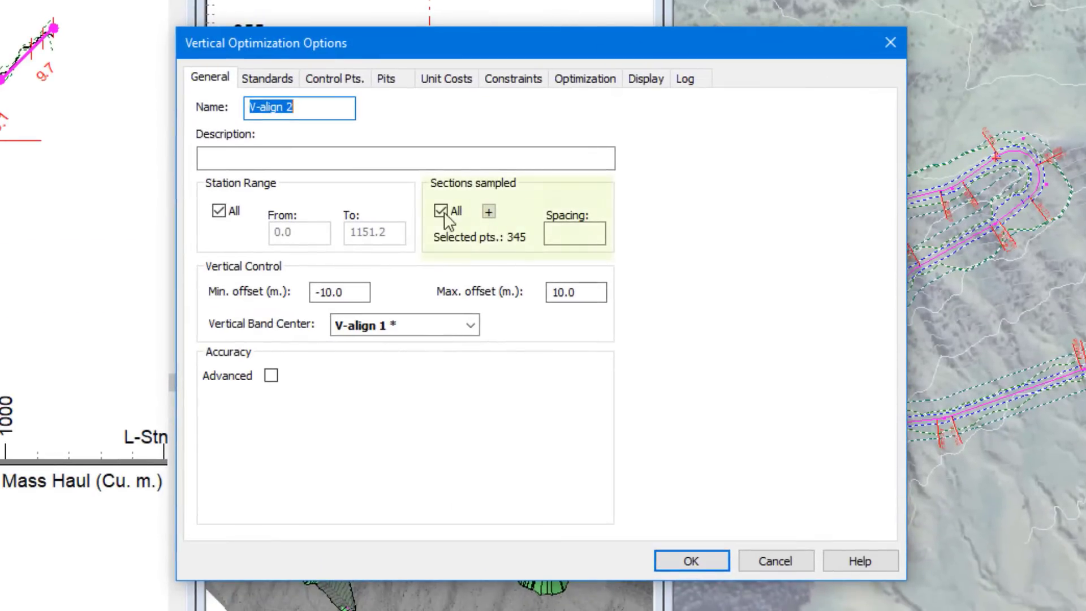
left_click(341, 229)
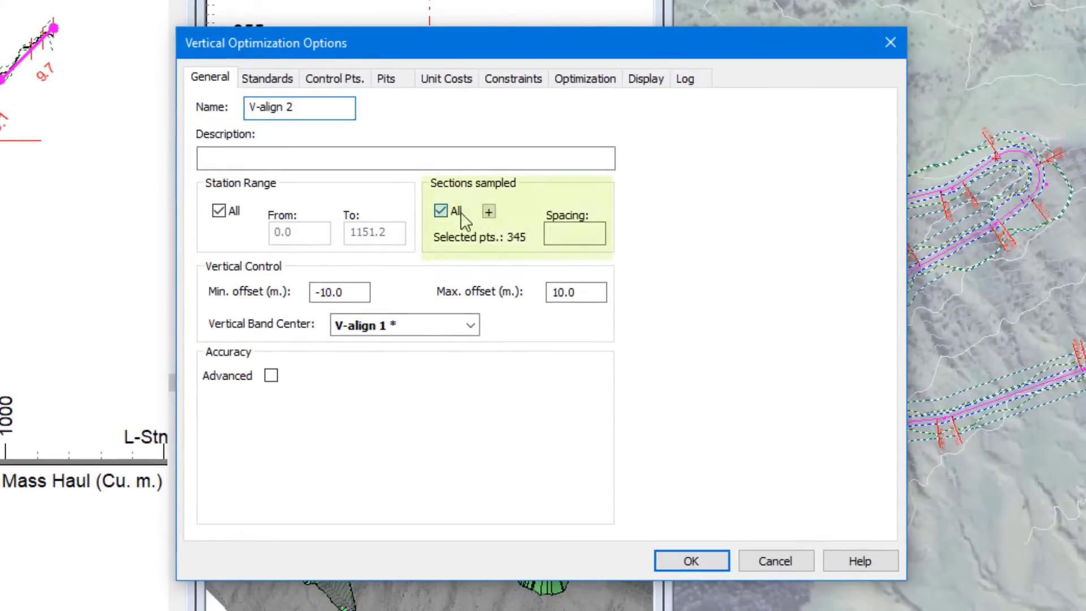
left_click(551, 232)
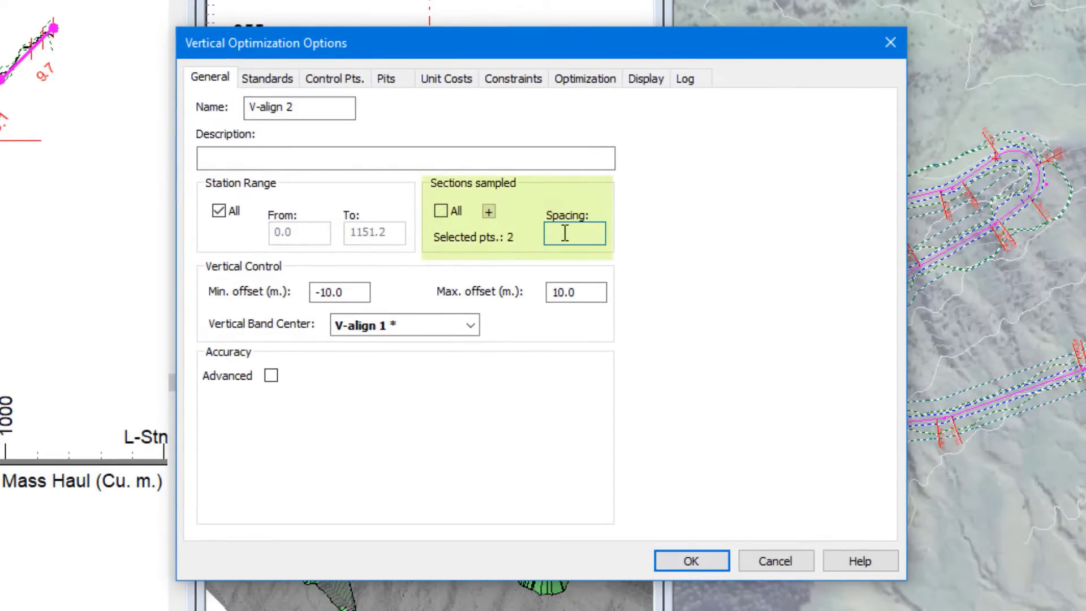
type("20")
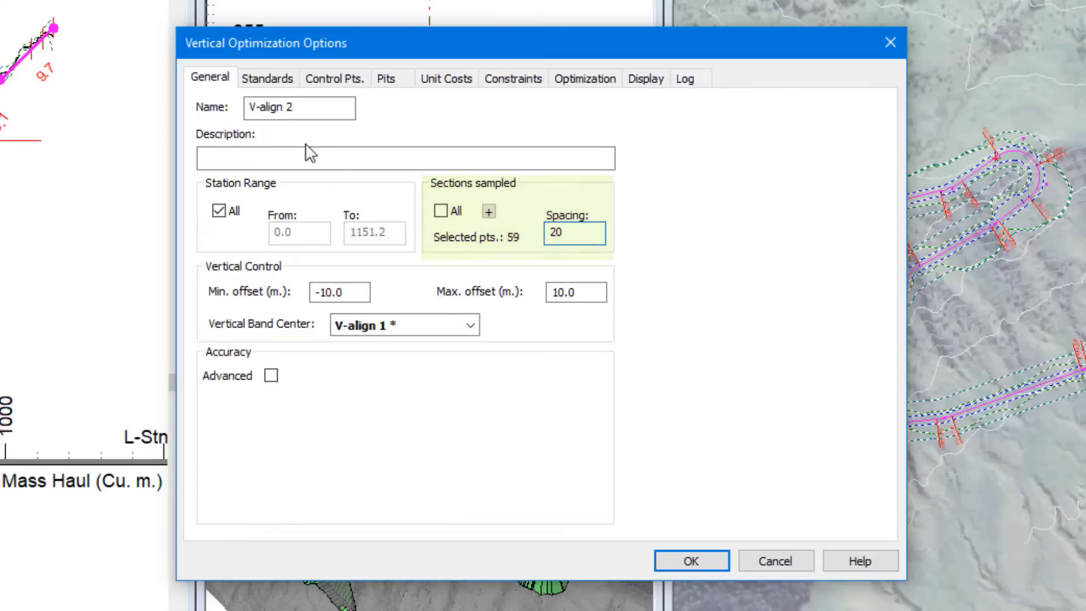
- Enable the minimum curve length standard for the new vertical alignment and set it to 40 m
left_click(275, 81)
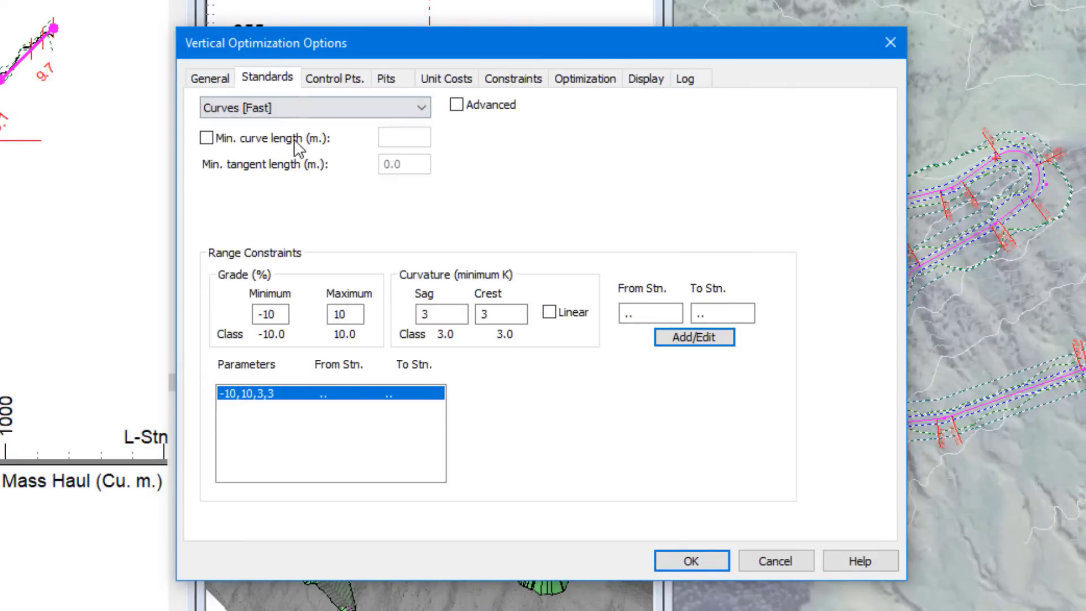
left_click(206, 138)
double_click(381, 137)
type("40")
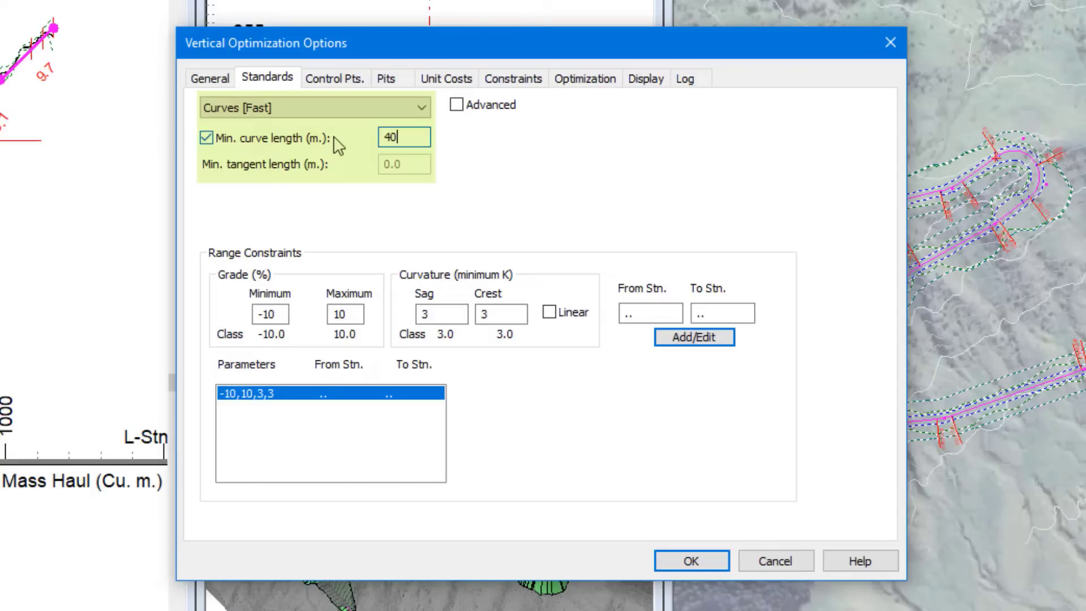
- Set the range constraints for the whole alignment to grades of -15 to 15% and a minimum sag K of 4
double_click(269, 314)
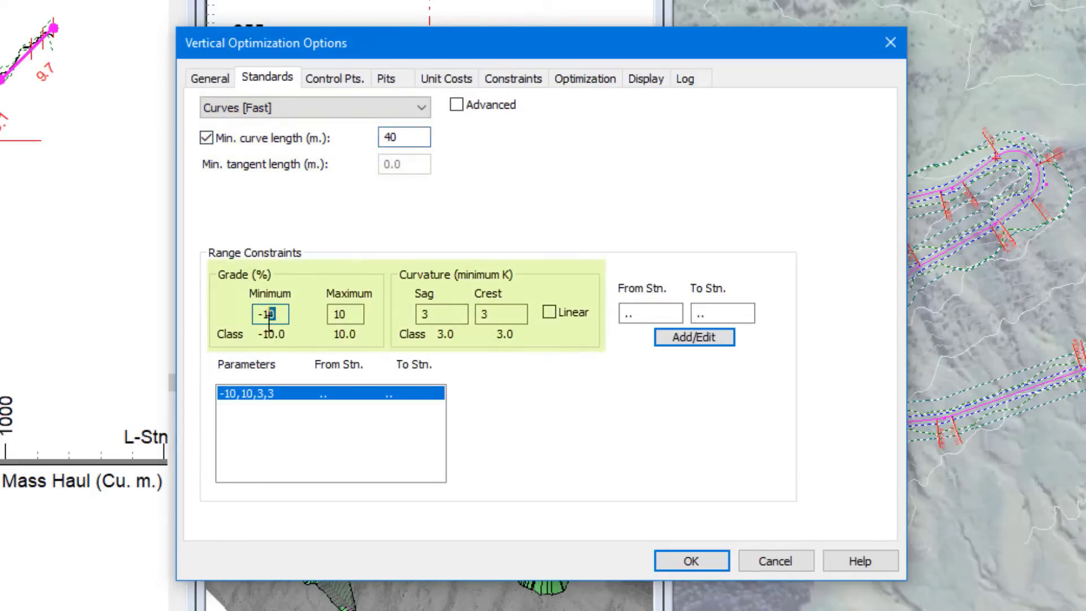
type("15")
double_click(340, 315)
type("15")
key("Tab")
type("4")
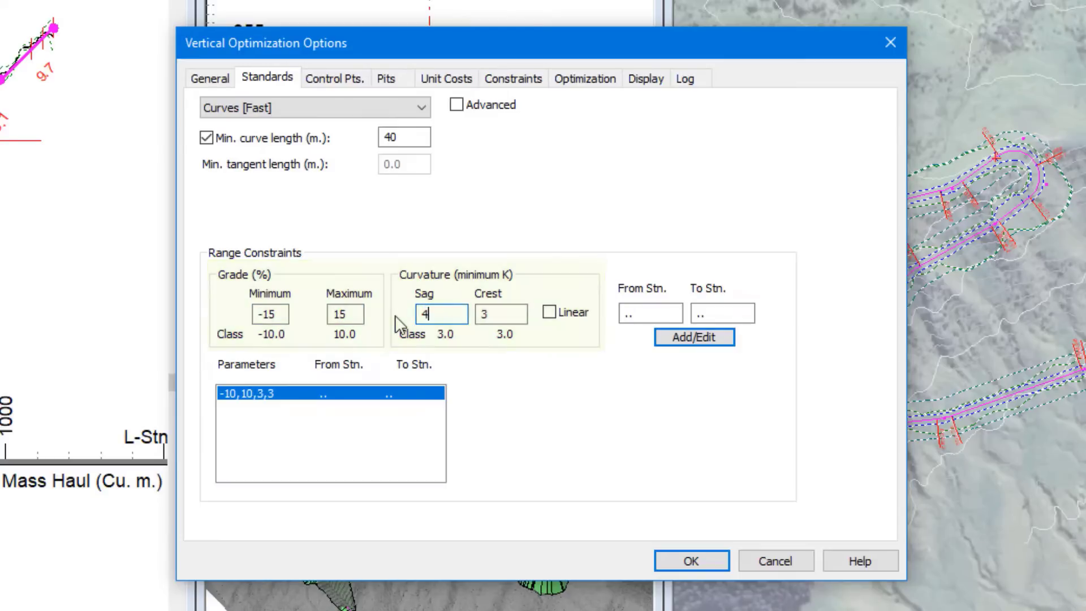
left_click(659, 313)
left_click(674, 337)
- Add a range constraint from station 445 to 510 with grades limited to -10 and 10%
type("445")
key("Tab")
type("510")
double_click(343, 315)
type("10")
double_click(269, 315)
type("-10")
left_click(663, 336)
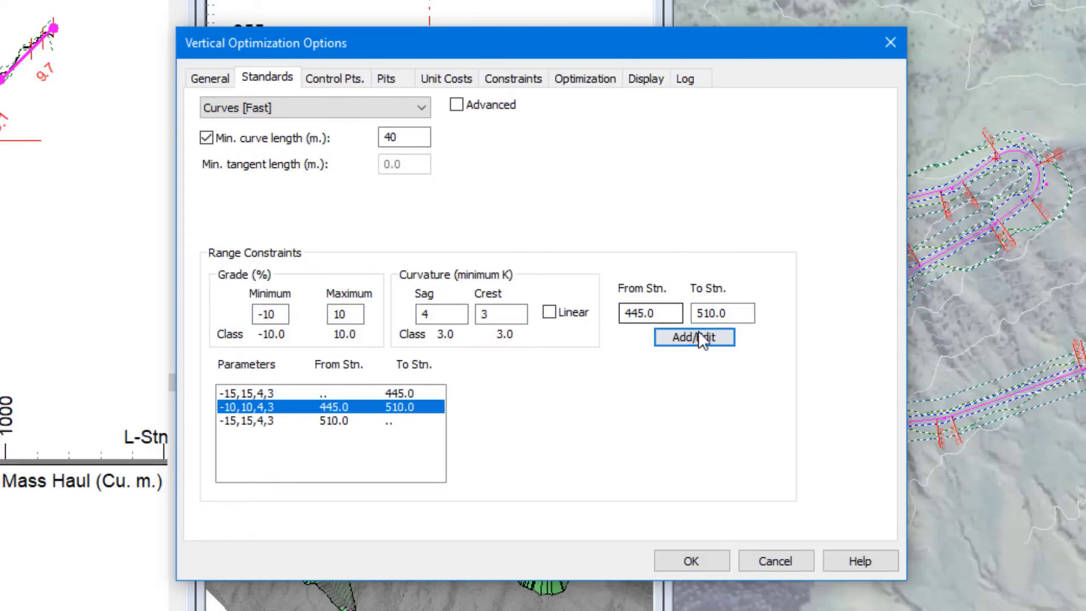
- Add a range constraint from station 770 to 835 using the same -10 to 10% grade limits
left_click(698, 330)
type("770")
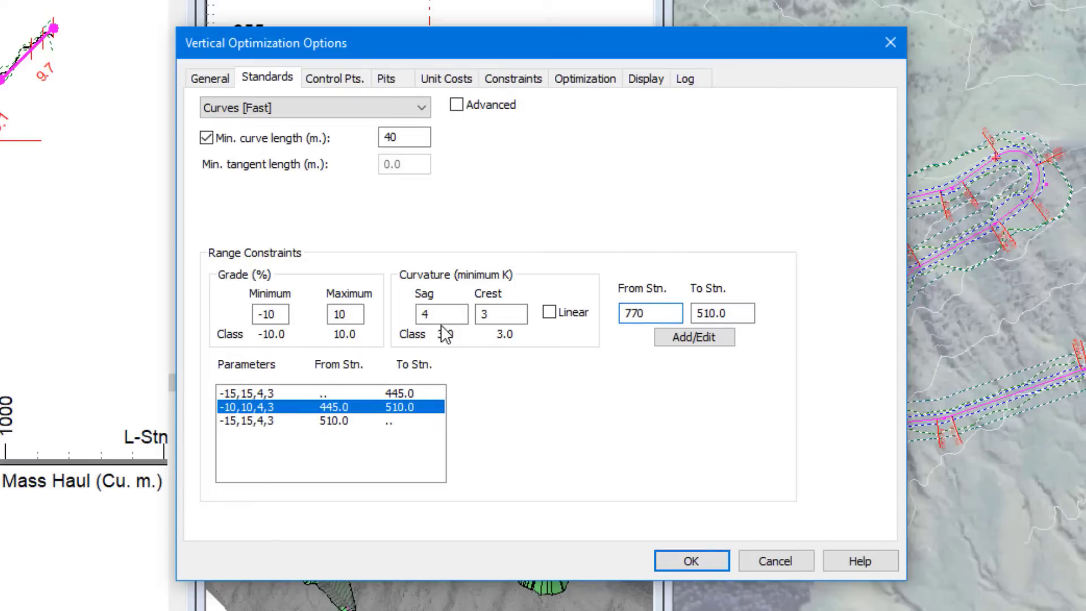
left_click(719, 314)
double_click(719, 314)
type("835")
left_click(691, 339)
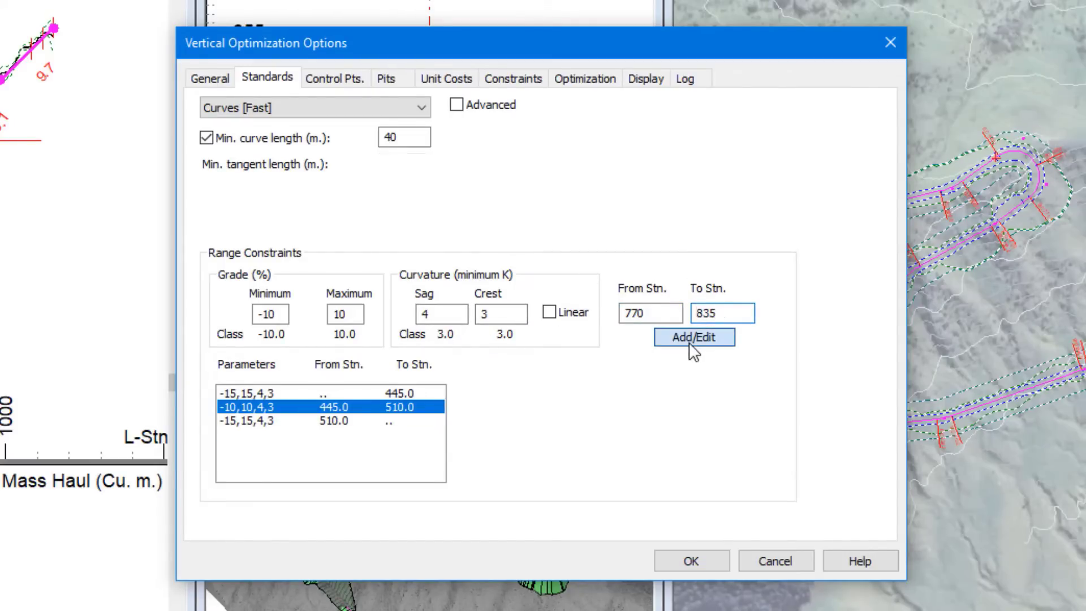
- Add vertical control points at the start and end of the alignment, and accept the vertical optimization options
left_click(337, 79)
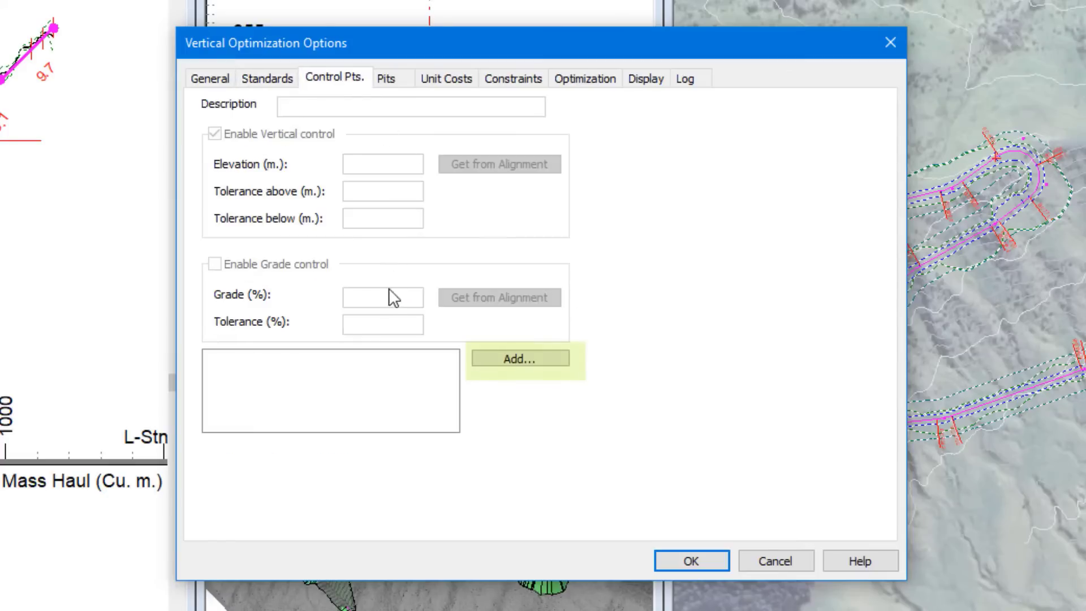
left_click(495, 358)
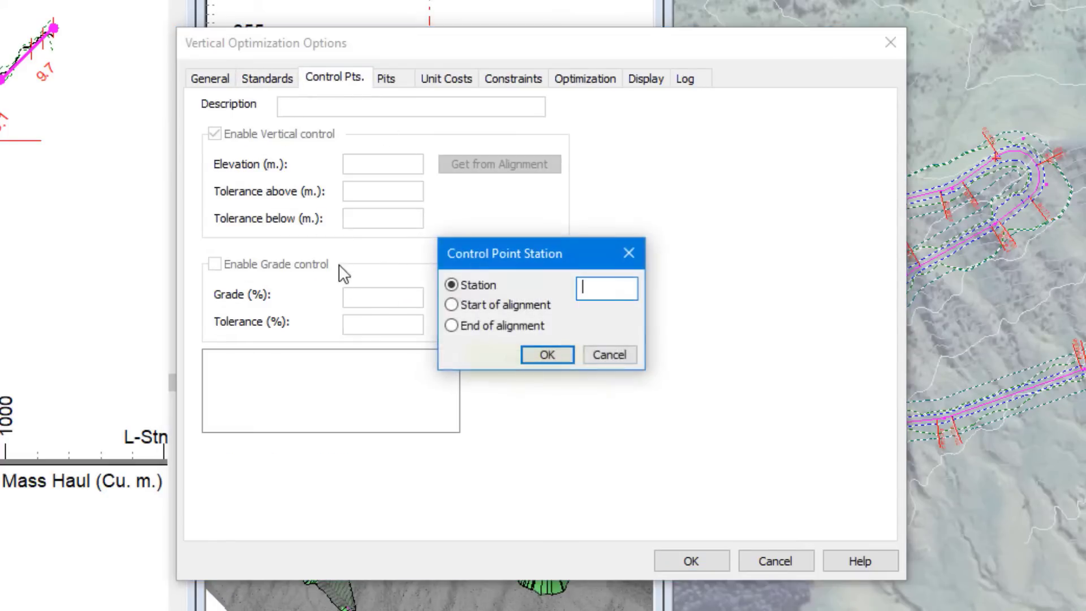
left_click(452, 307)
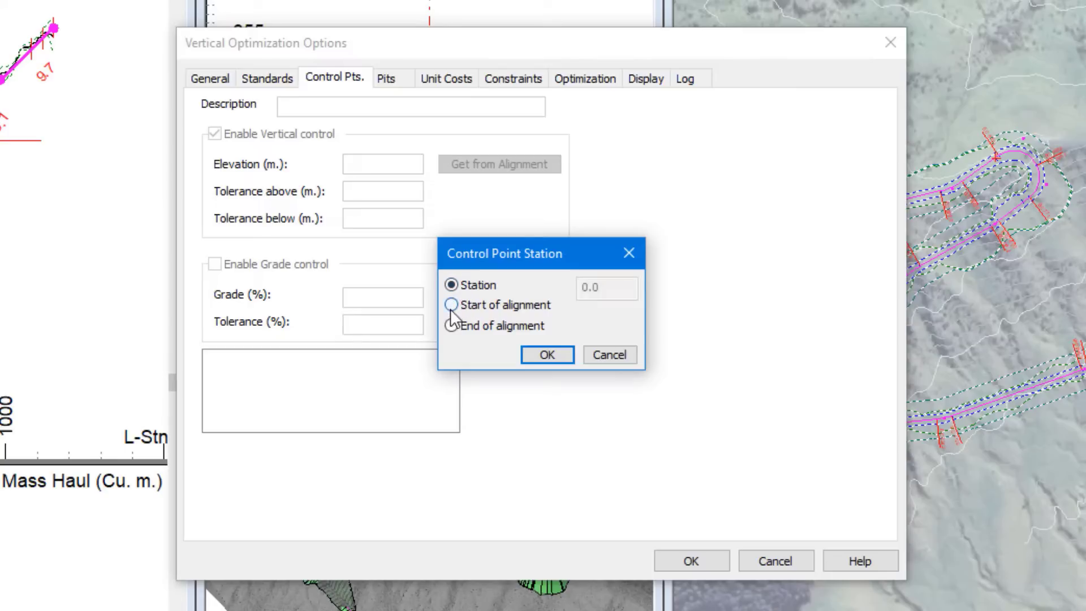
left_click(538, 347)
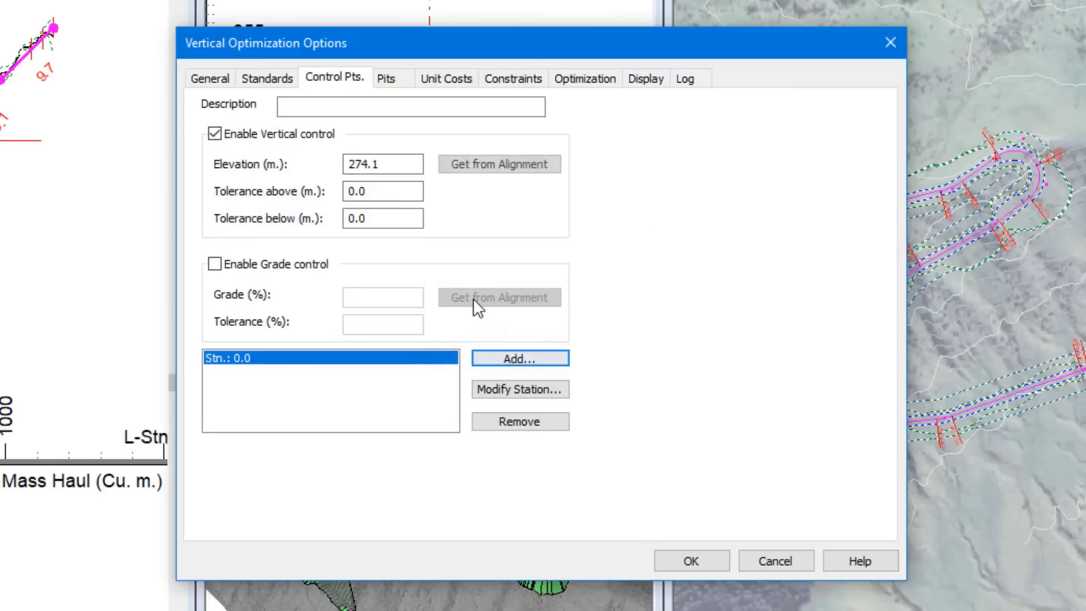
left_click(521, 356)
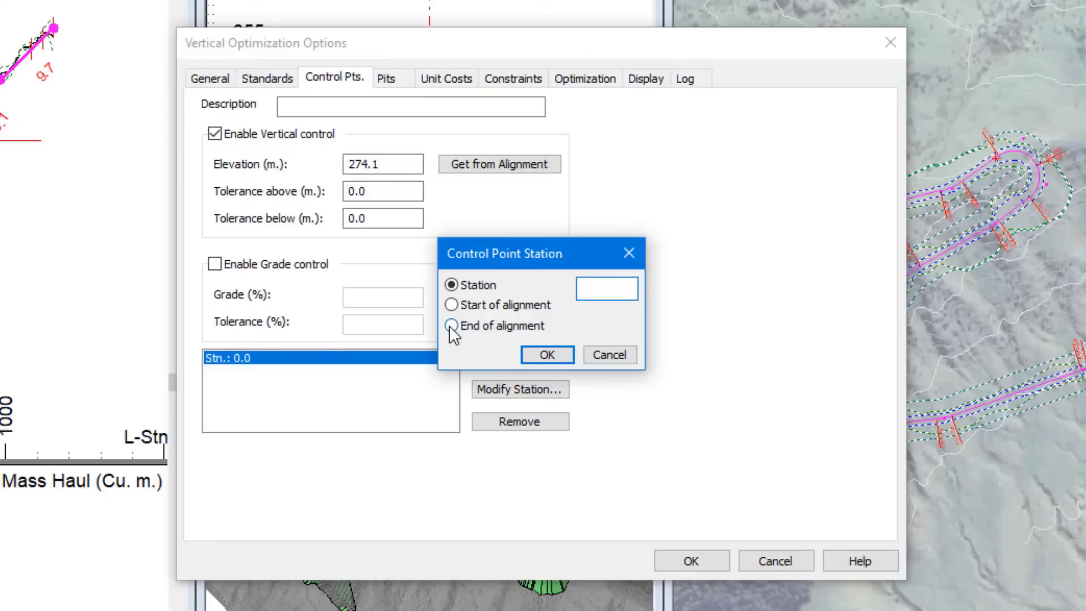
left_click(451, 326)
left_click(549, 359)
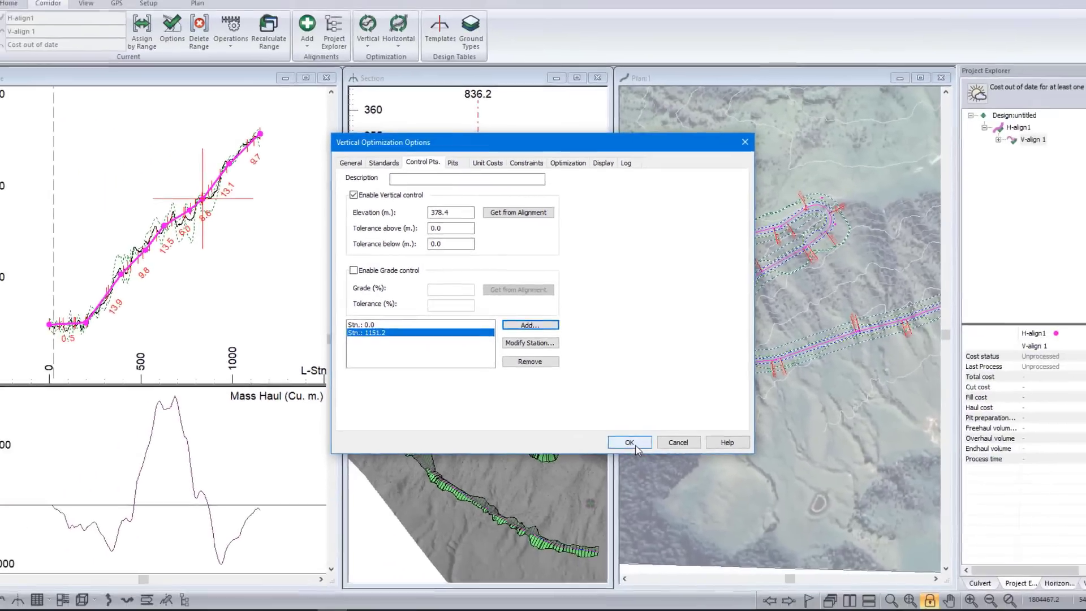
left_click(690, 558)
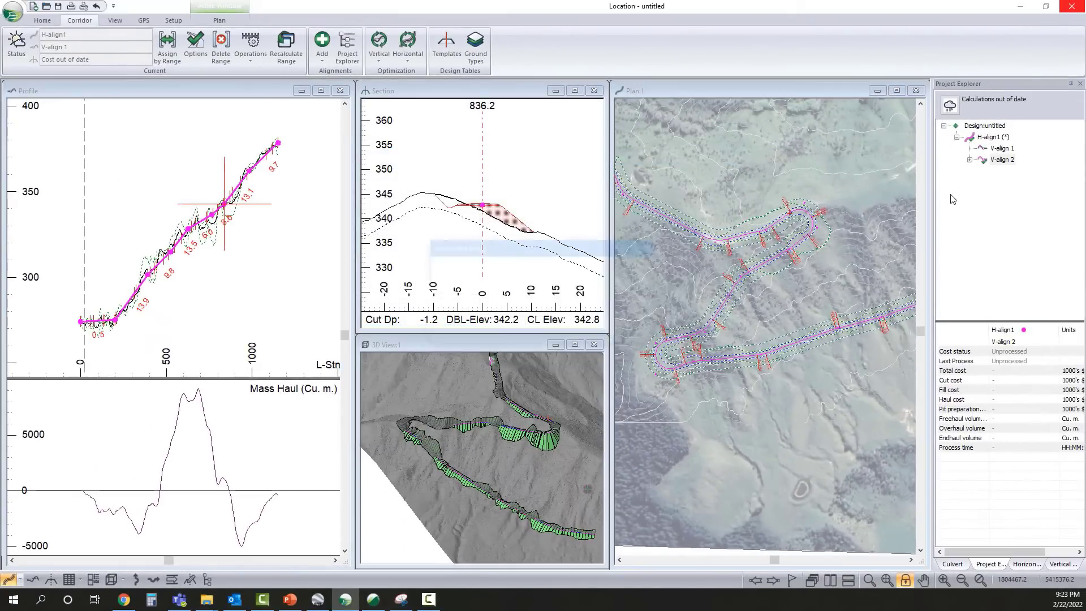
key("Return")
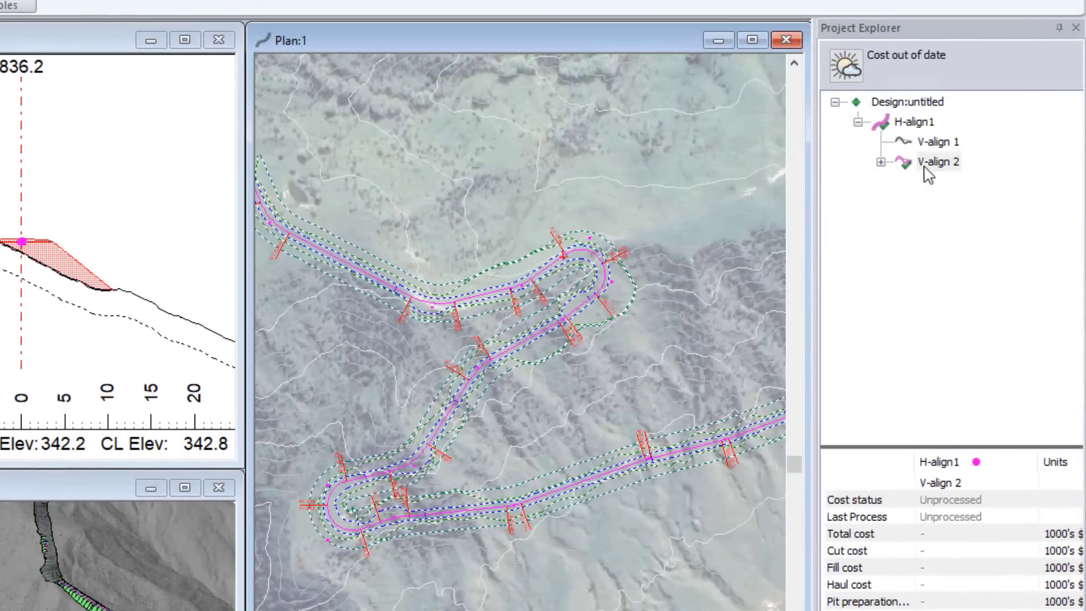
- Run vertical optimization on V-align 2 with Optimal Profile enabled, and accept the optimization and cost log
right_click(926, 168)
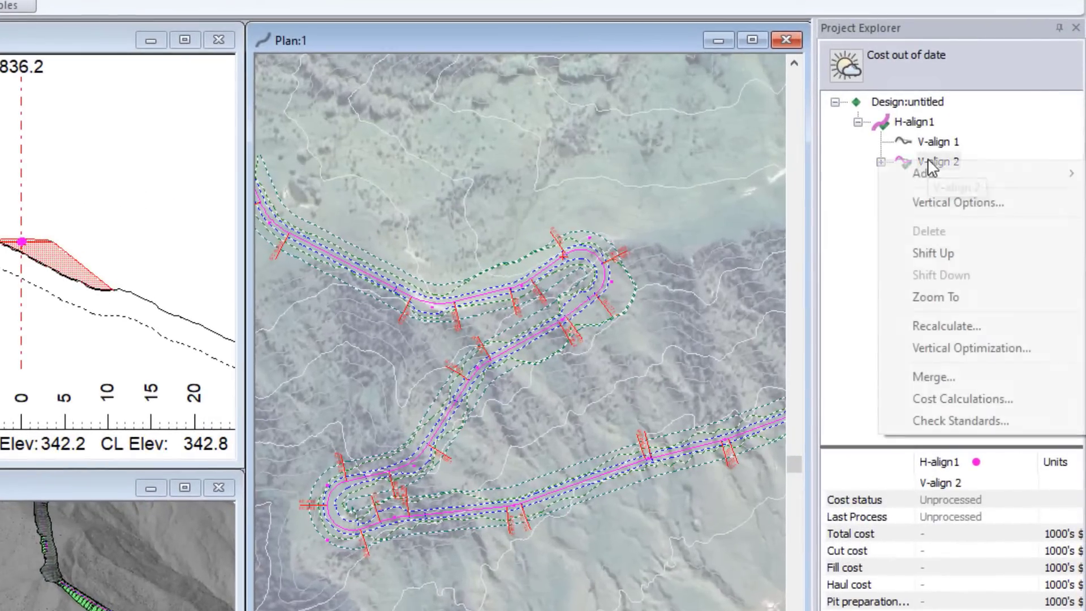
left_click(967, 349)
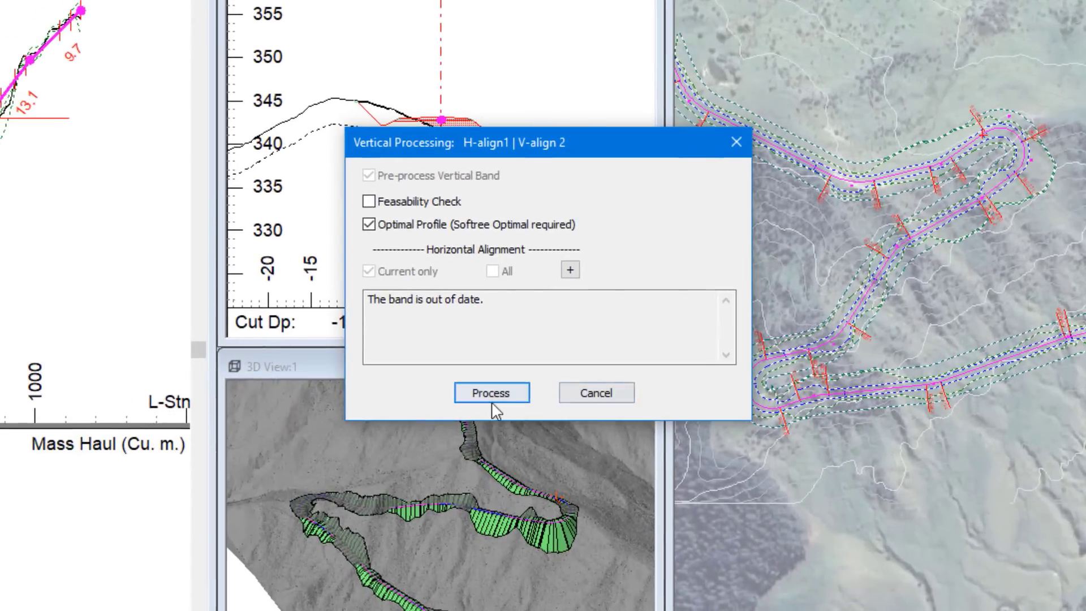
left_click(490, 394)
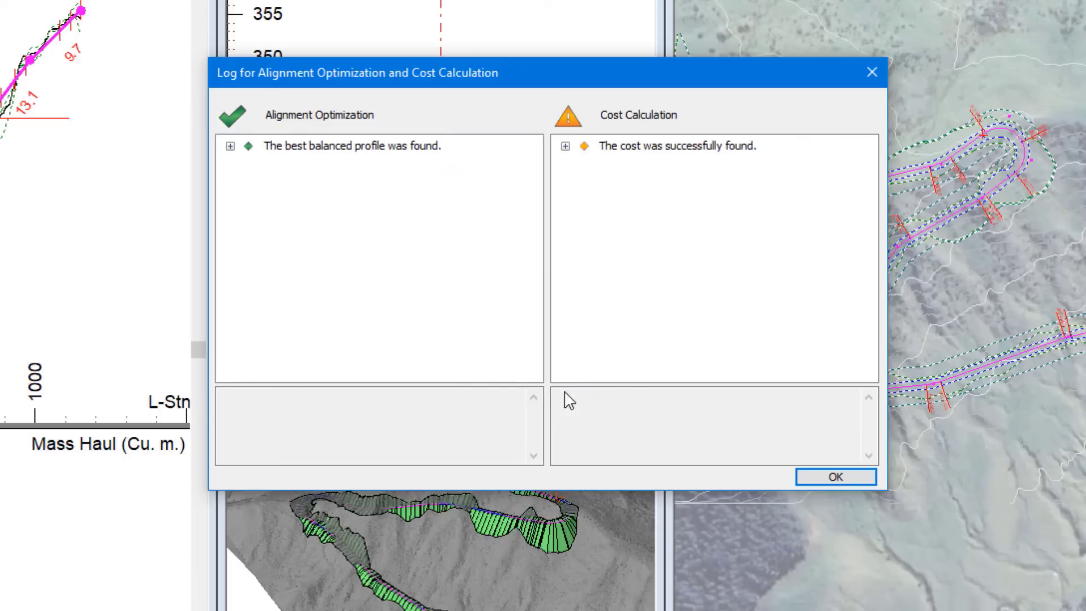
left_click(835, 477)
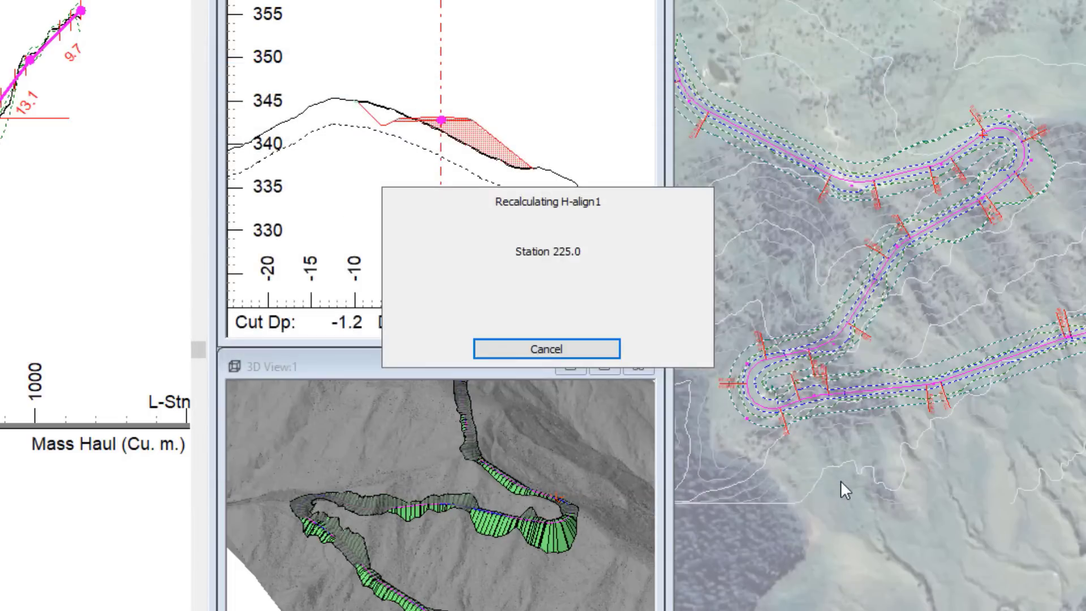